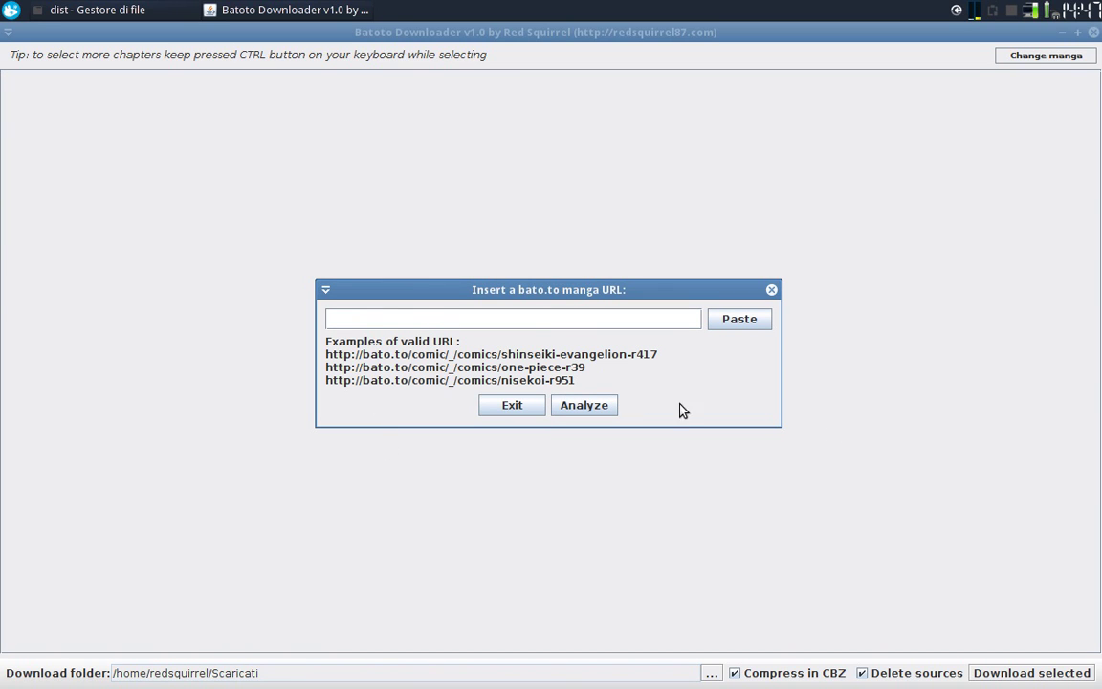
pyautogui.write('http://bato.to/comi')
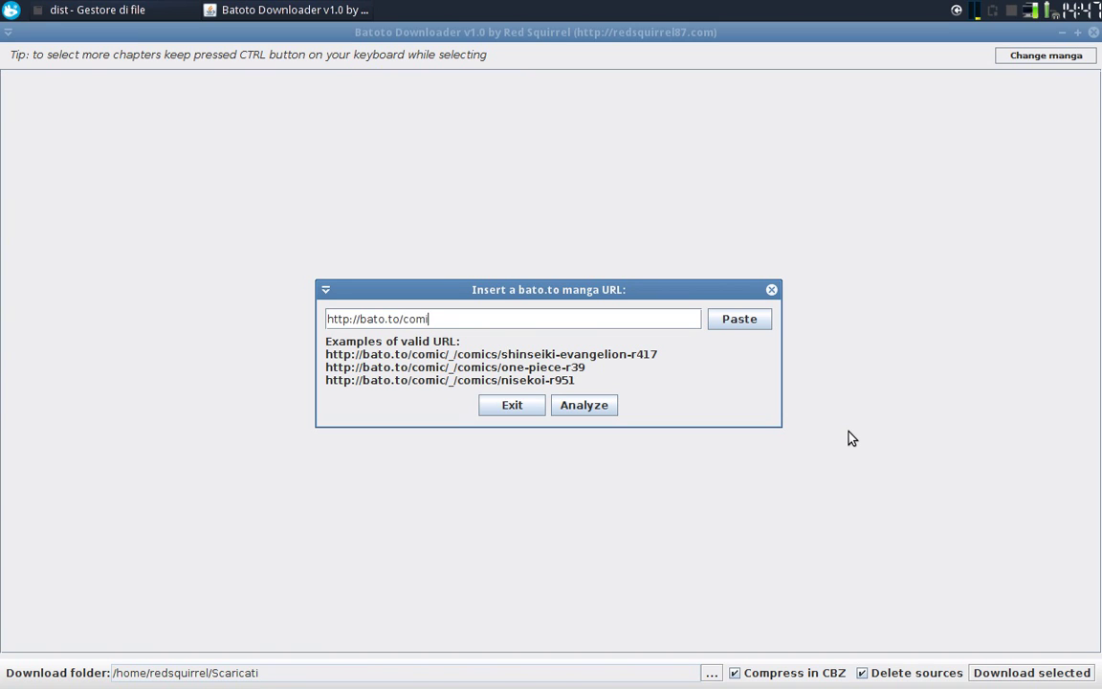
pyautogui.write('c/_/comics/one-pie')
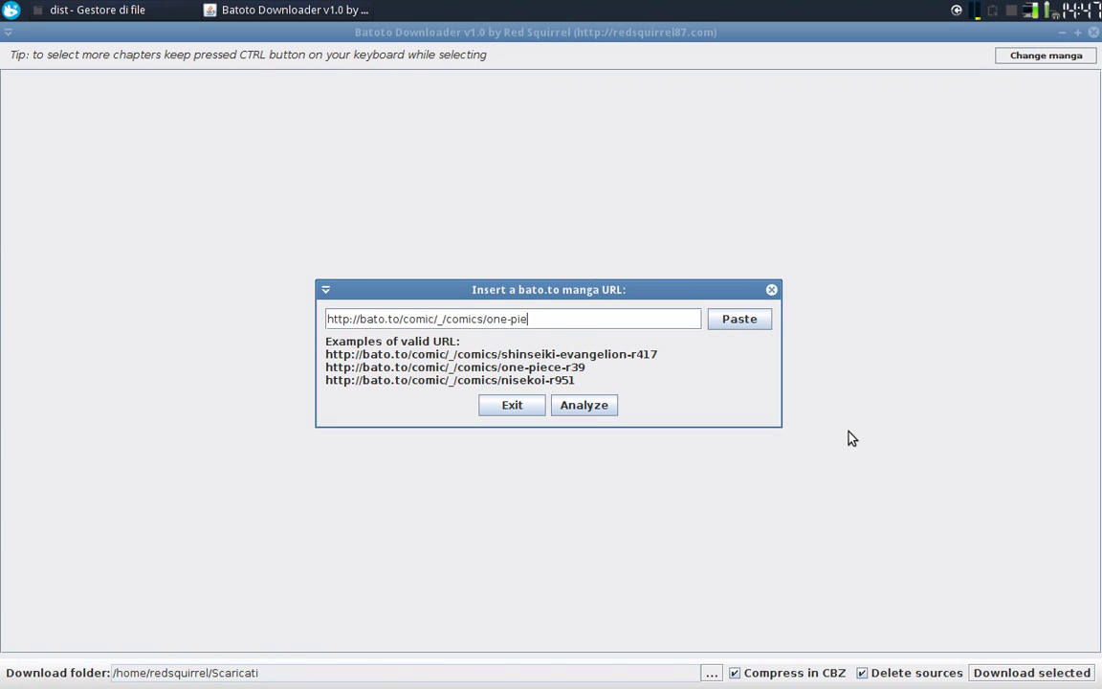
pyautogui.write('ce-r39')
pyautogui.click(589, 407)
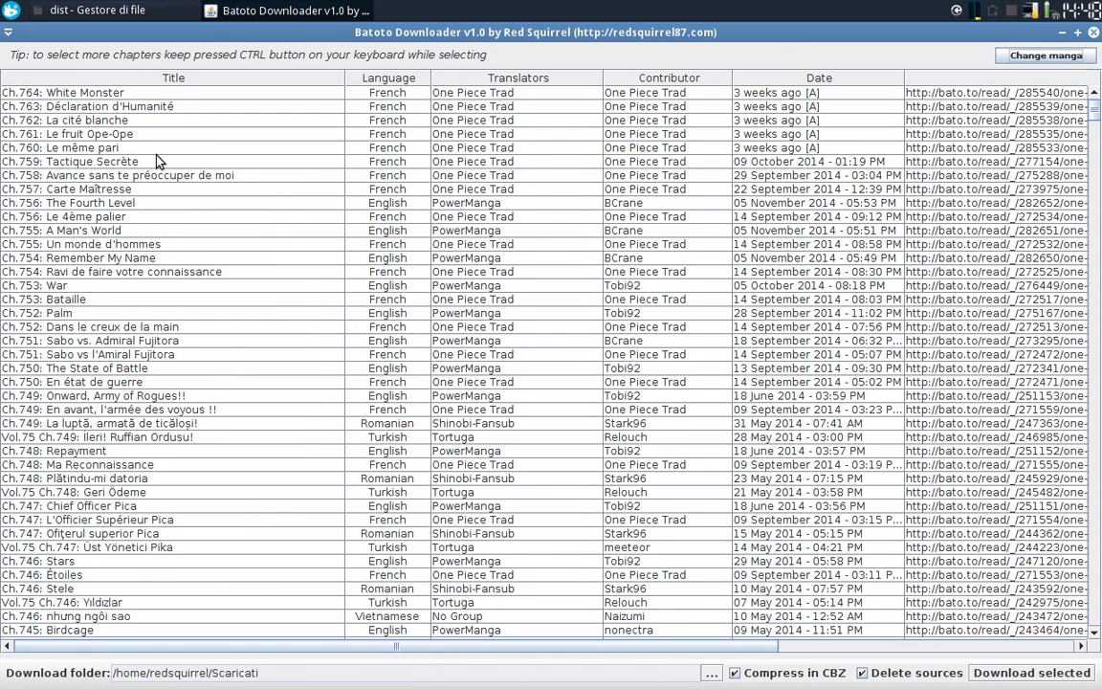
# Try to start the download without any chapter selected.
pyautogui.moveTo(1095, 115); pyautogui.dragTo(990, 93)
pyautogui.click(1029, 672)
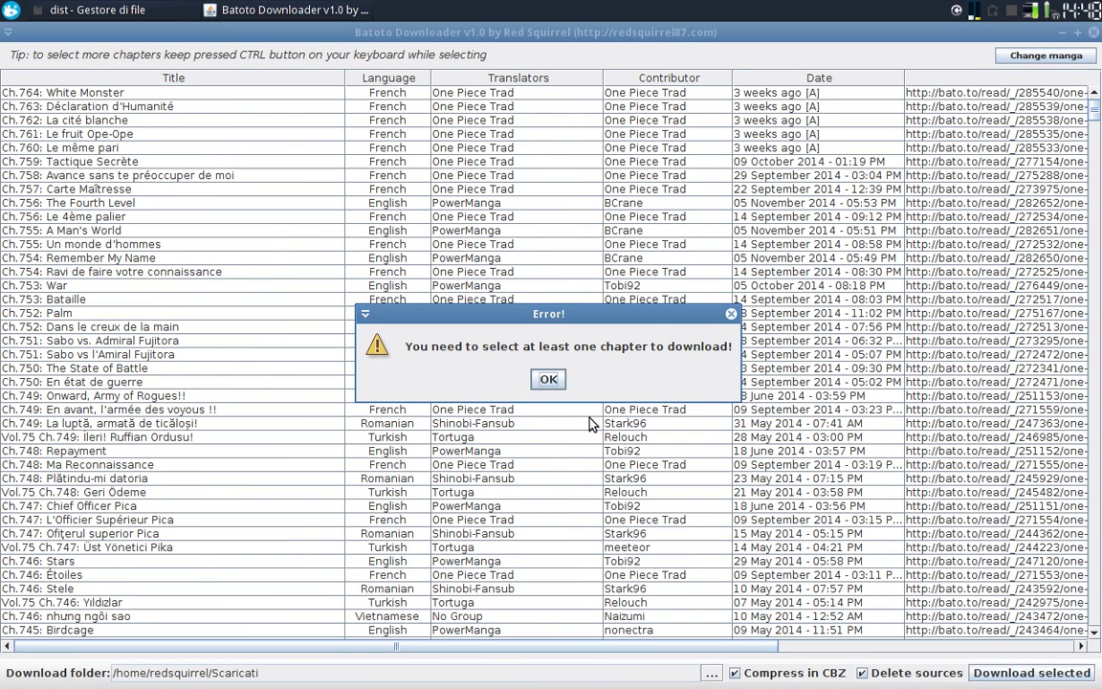
pyautogui.click(549, 380)
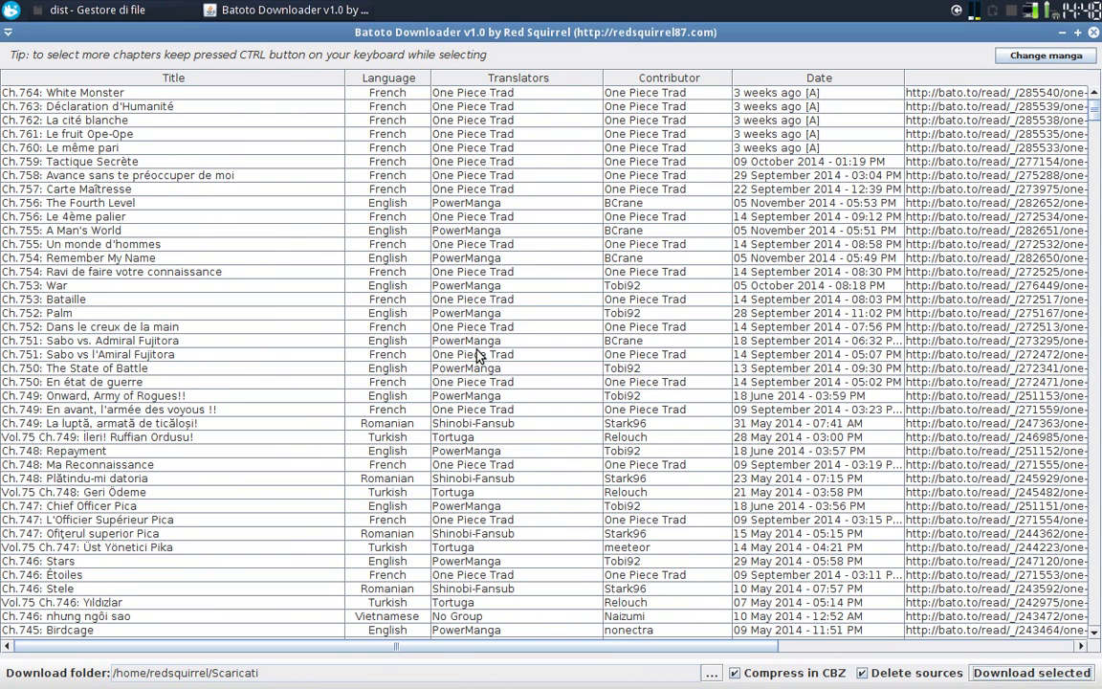
# Select three chapters together: the French Ch.764 White Monster, the English Ch.755 A Man's World and the English Ch.6 Read Online.
pyautogui.click(78, 92)
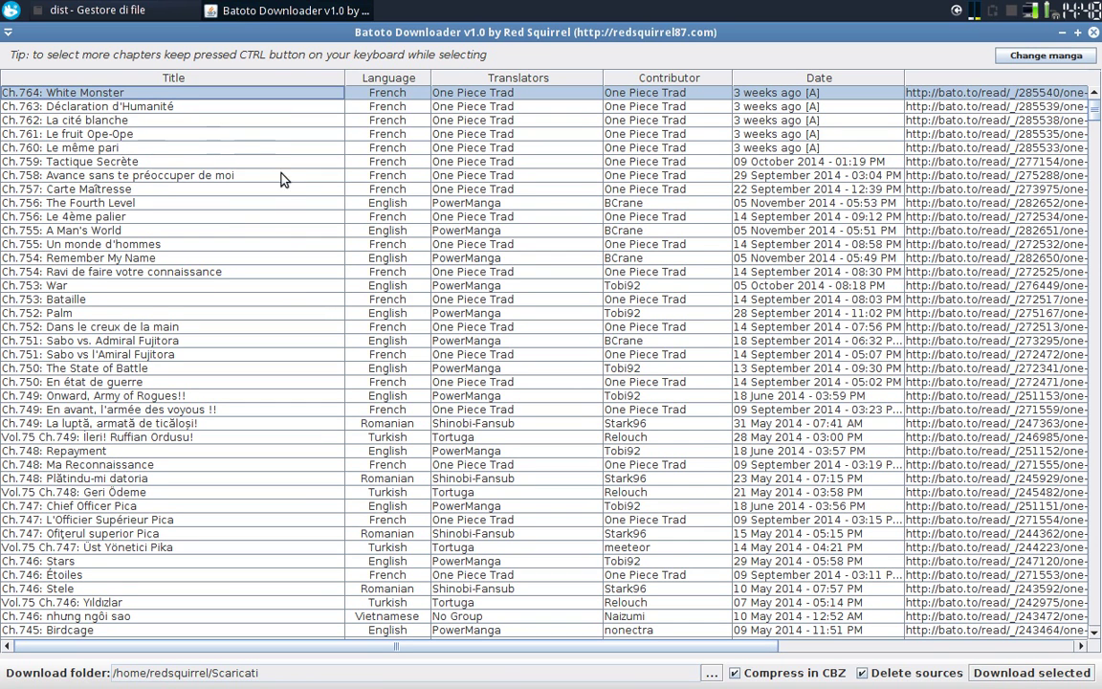
pyautogui.keyDown('ctrl'); pyautogui.click(207, 232); pyautogui.keyUp('ctrl')
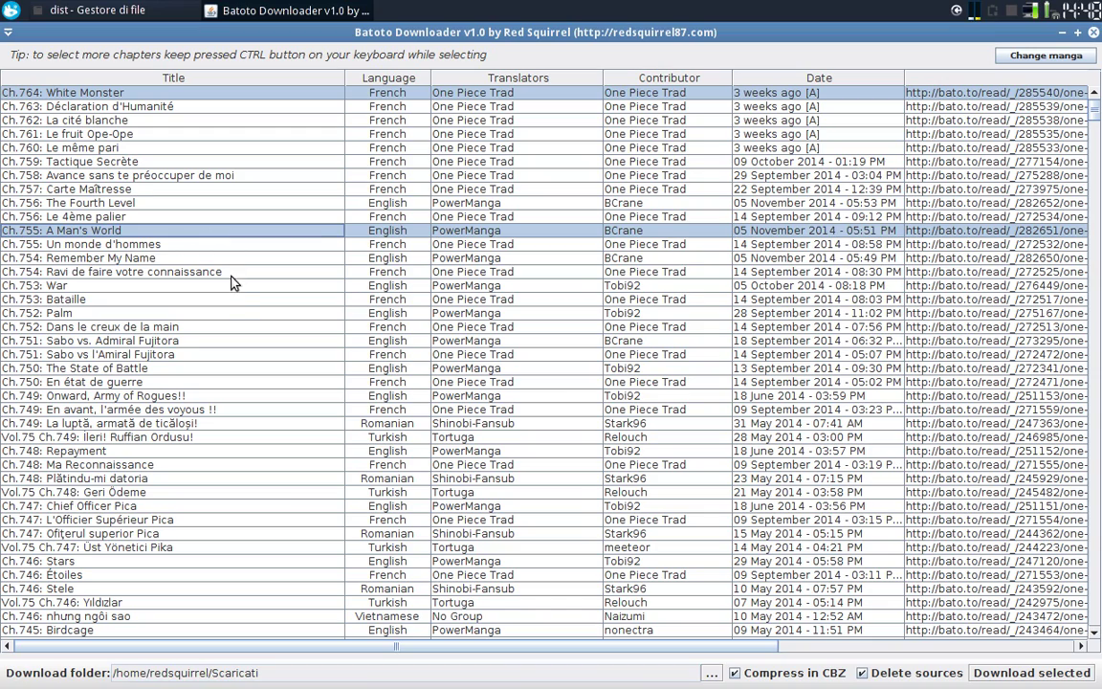
pyautogui.moveTo(1094, 113); pyautogui.dragTo(1098, 624)
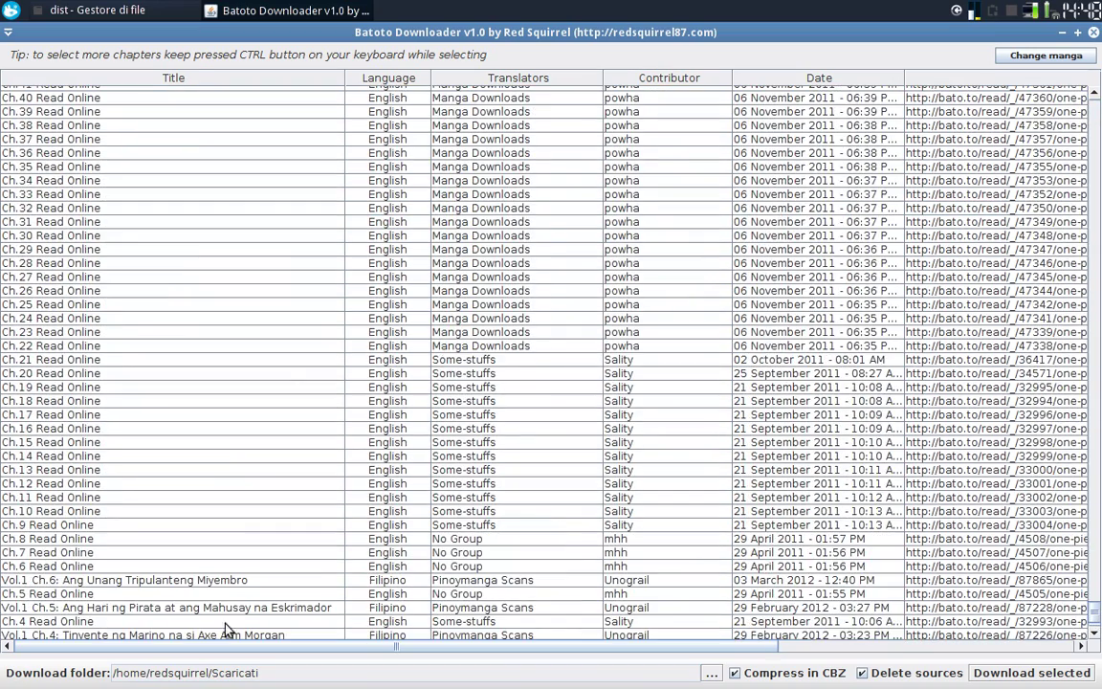
pyautogui.click(93, 568)
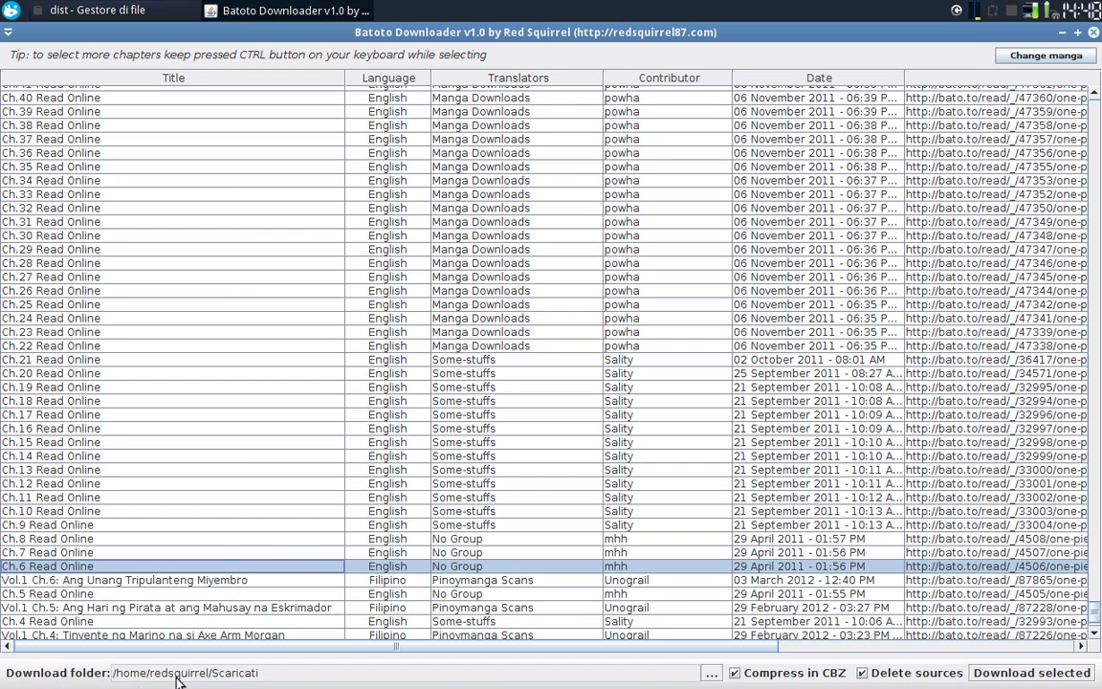
# Create a folder named OnePiece in the home directory and set it as the download folder.
pyautogui.click(712, 673)
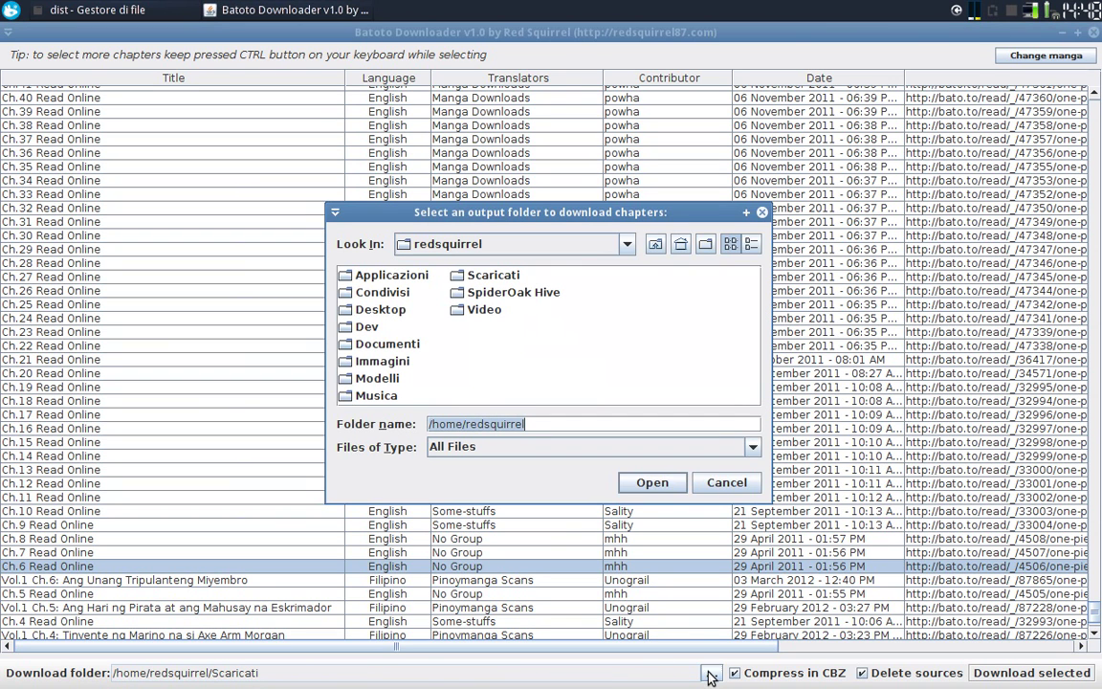
pyautogui.click(704, 245)
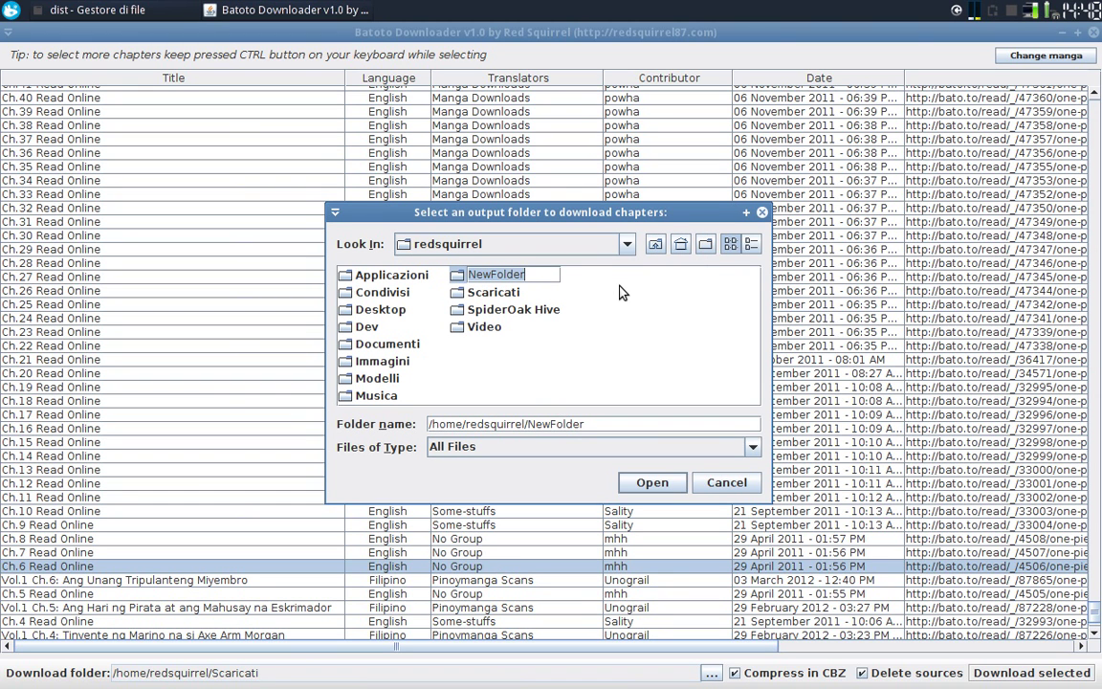
pyautogui.write('OnePiece')
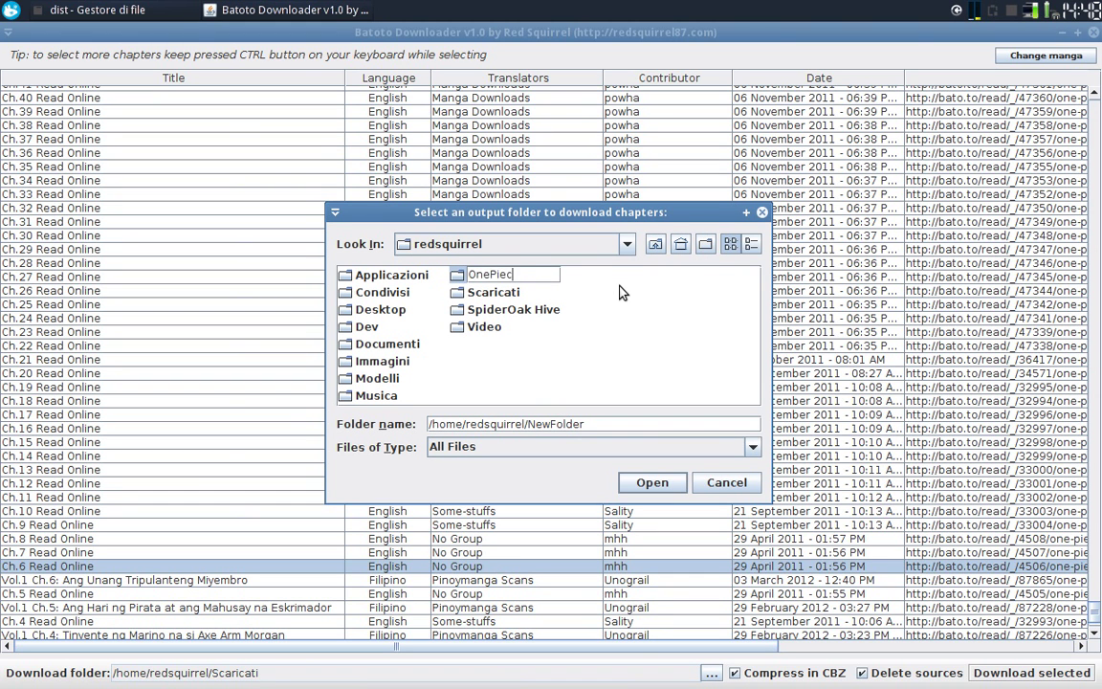
pyautogui.press('Return')
pyautogui.doubleClick(499, 278)
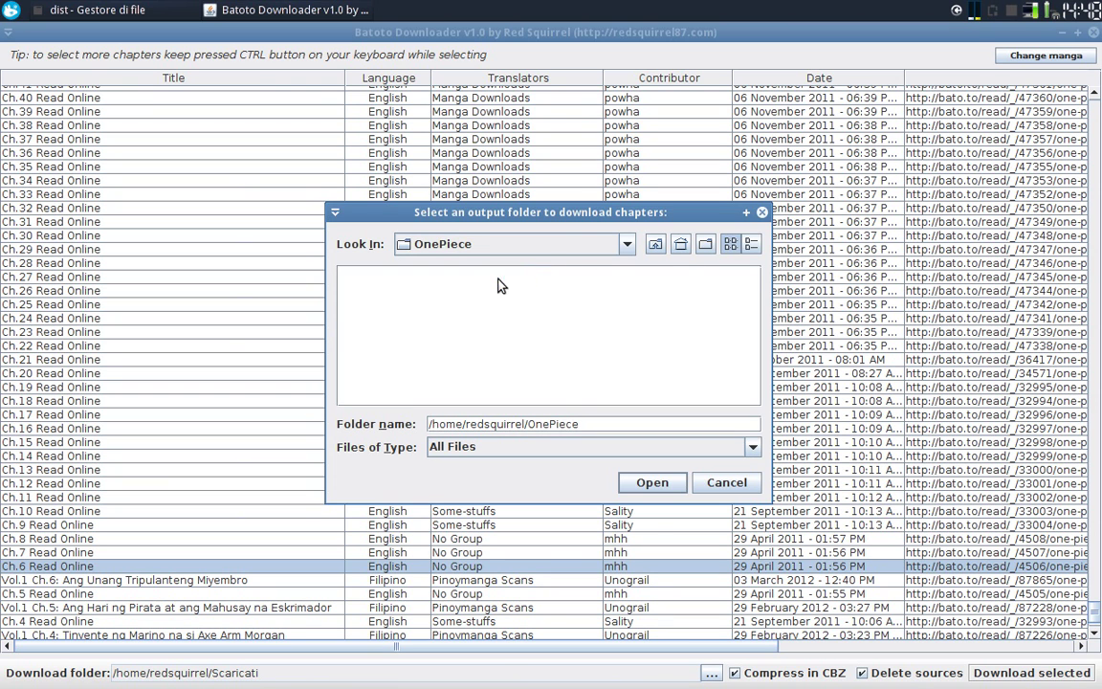
pyautogui.click(662, 482)
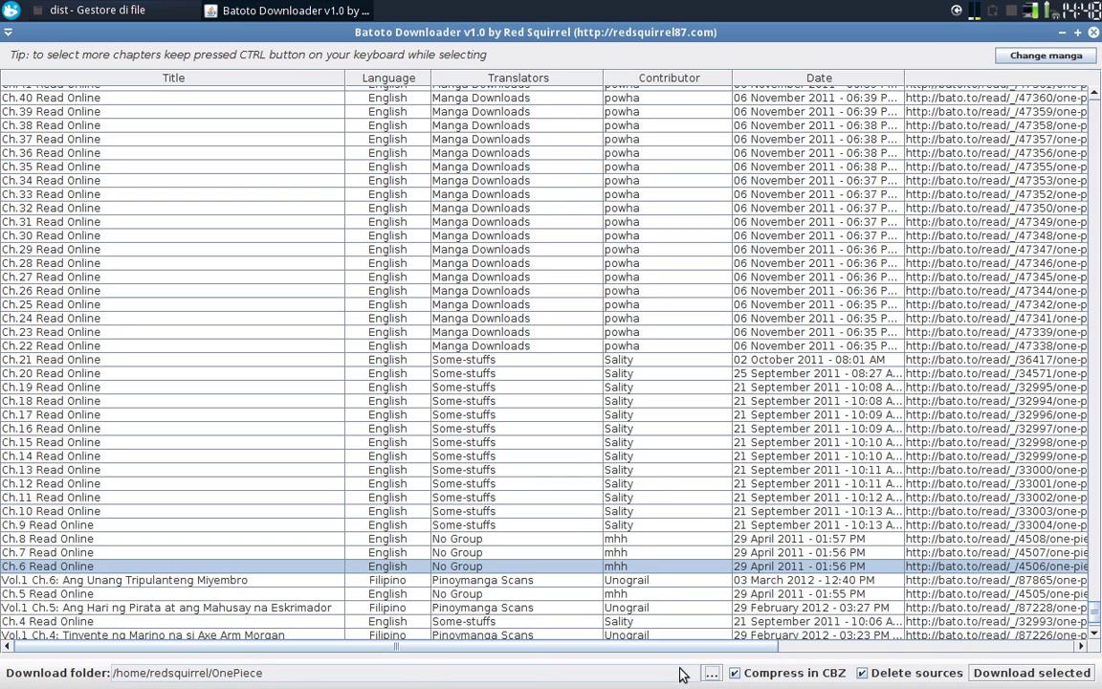
# Switch the Compress in CBZ and Delete sources options off and back on, one after the other.
pyautogui.click(759, 674)
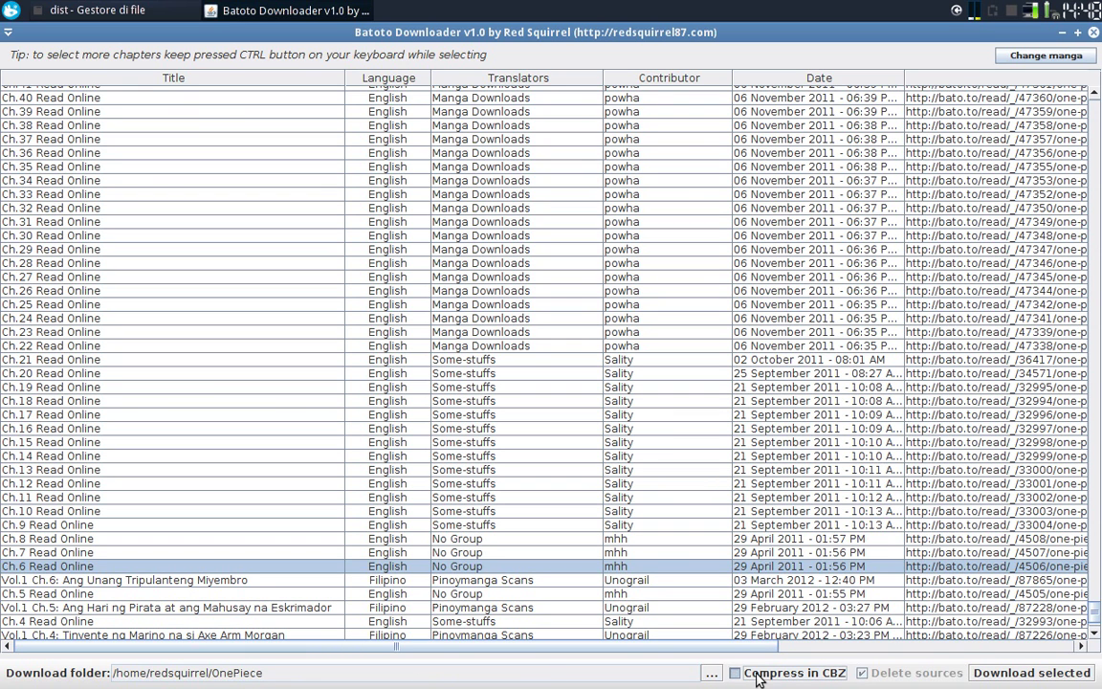
pyautogui.click(759, 675)
pyautogui.click(888, 675)
pyautogui.click(891, 676)
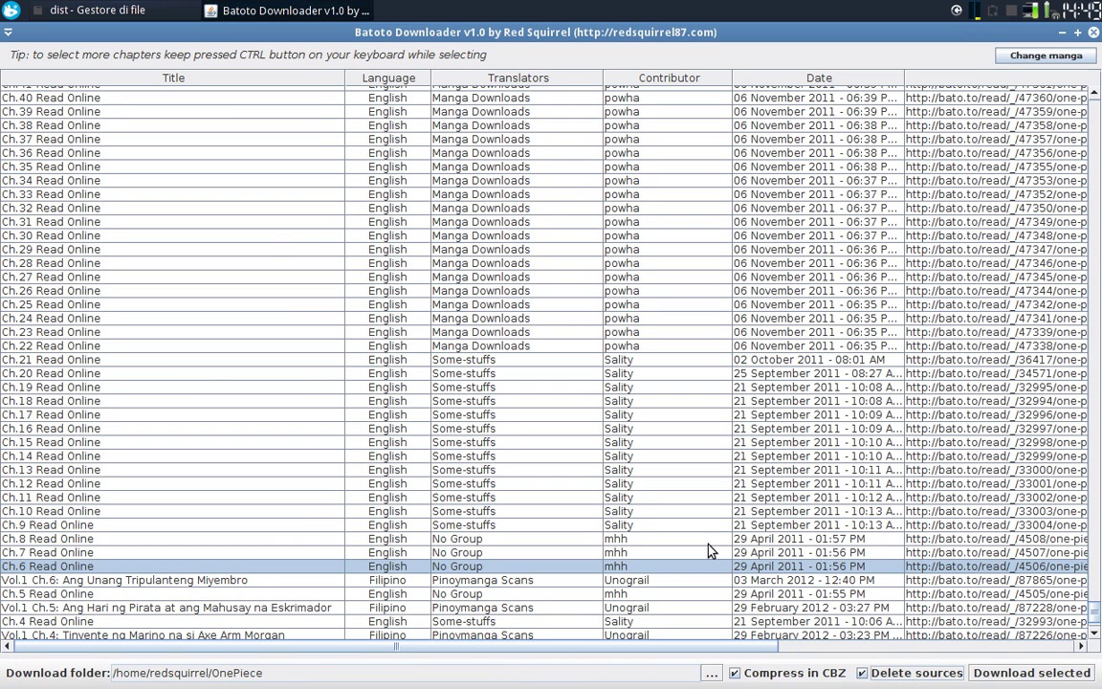
# Download the selected chapters and dismiss the completion notice.
pyautogui.moveTo(1094, 622); pyautogui.dragTo(1094, 96)
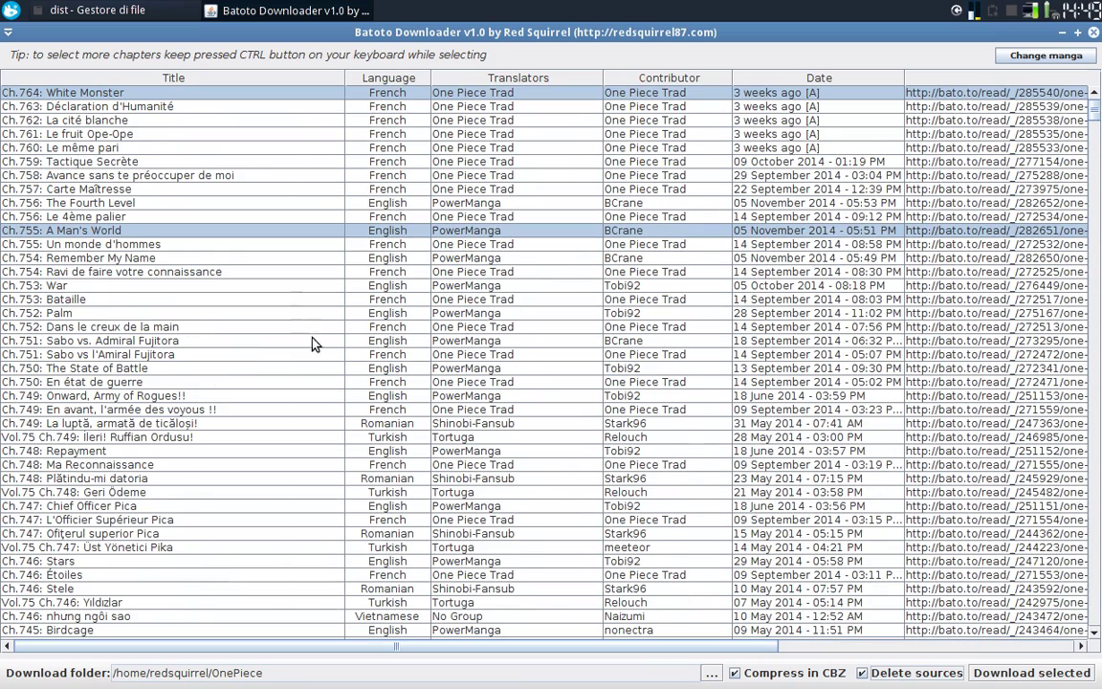
pyautogui.click(1032, 673)
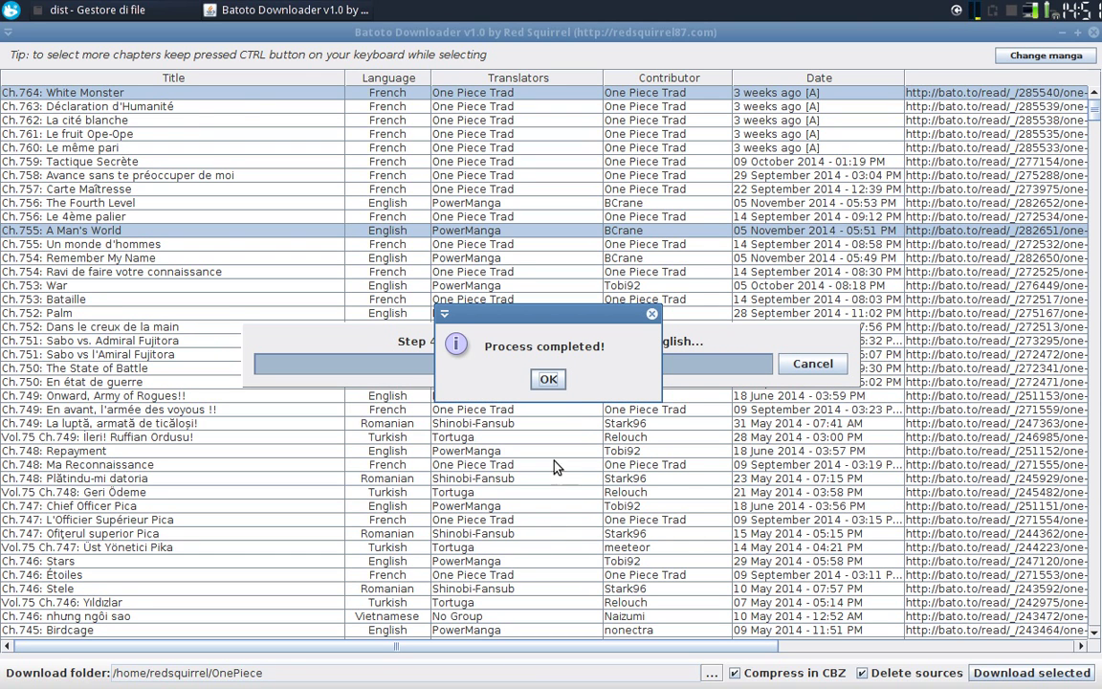
pyautogui.click(546, 380)
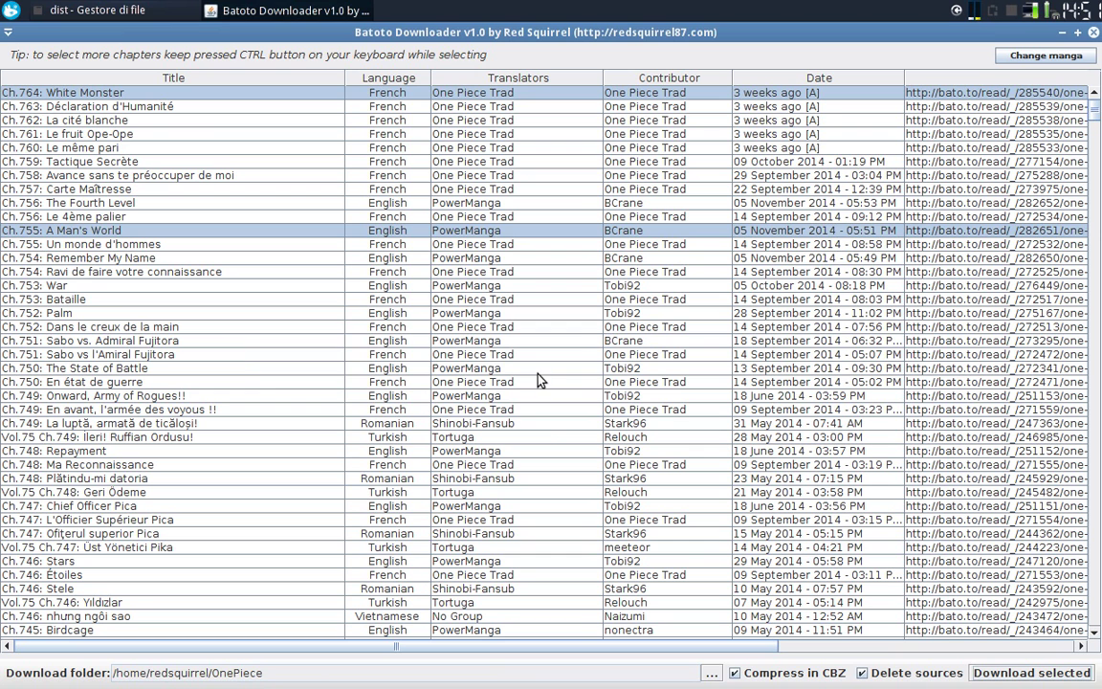
# Close the downloader and open the OnePiece folder from the home directory in the file manager.
pyautogui.click(1094, 32)
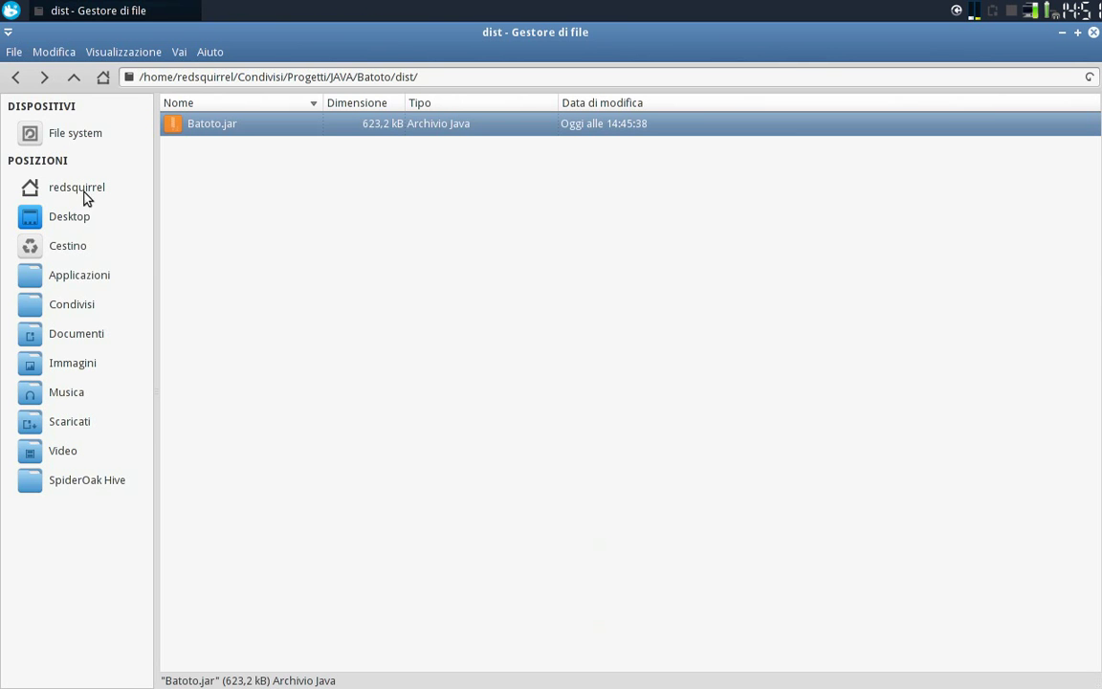
pyautogui.click(82, 189)
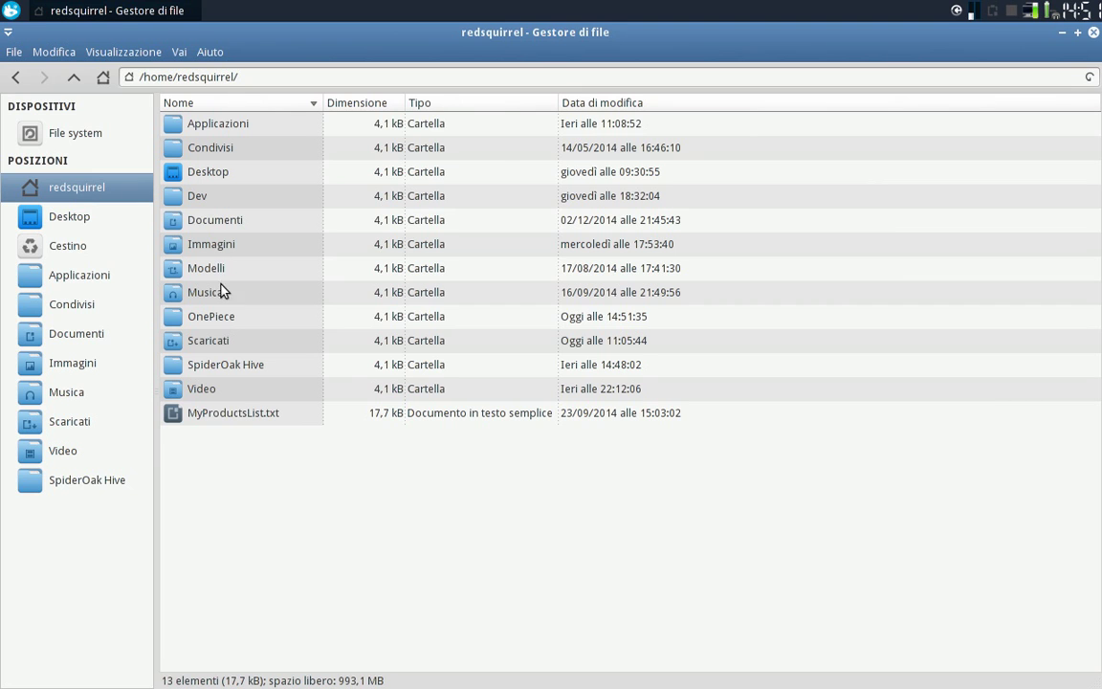
pyautogui.doubleClick(216, 321)
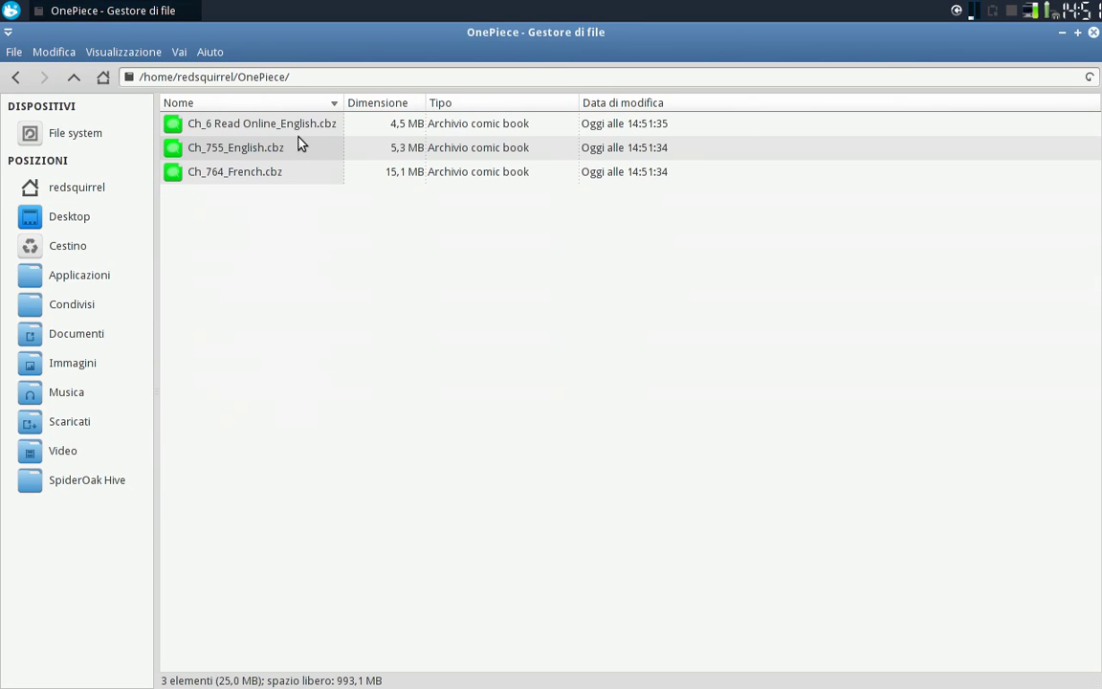
# Open Ch_6 Read Online_English.cbz with MComix and page through the chapter to page 12.
pyautogui.click(299, 129)
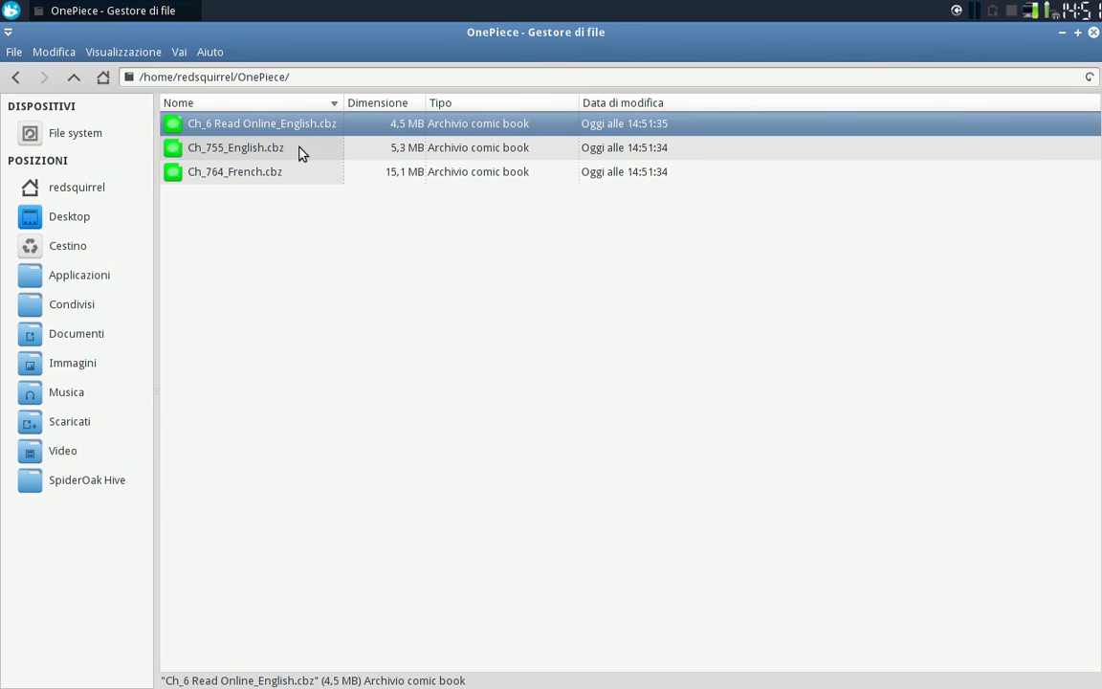
pyautogui.rightClick(295, 128)
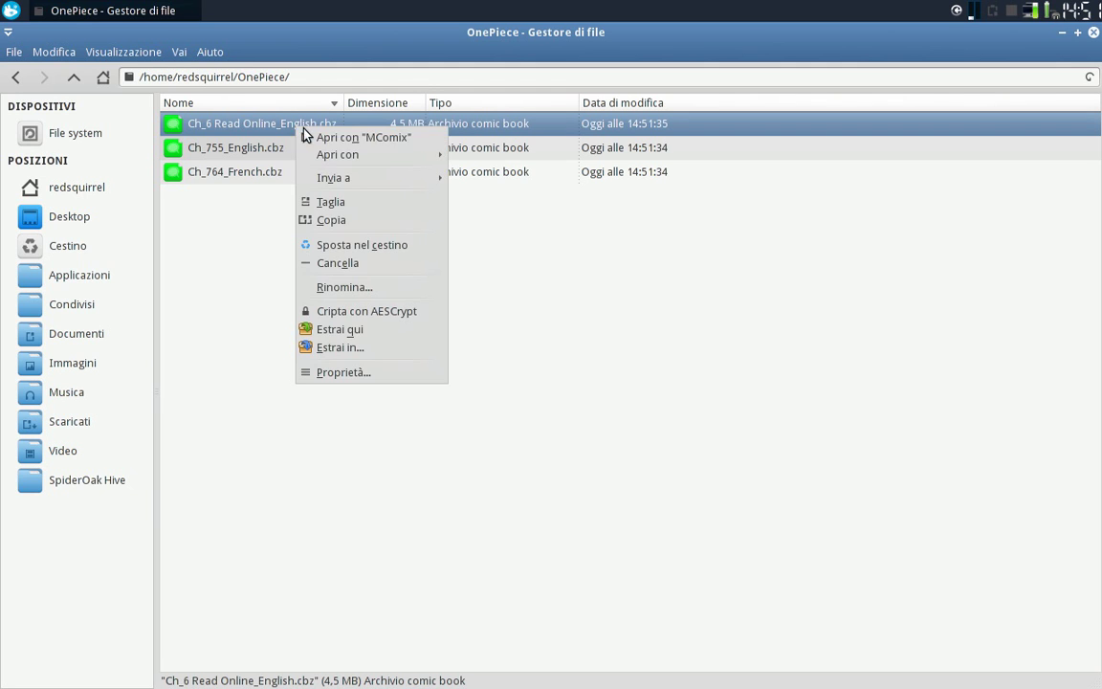
pyautogui.click(367, 138)
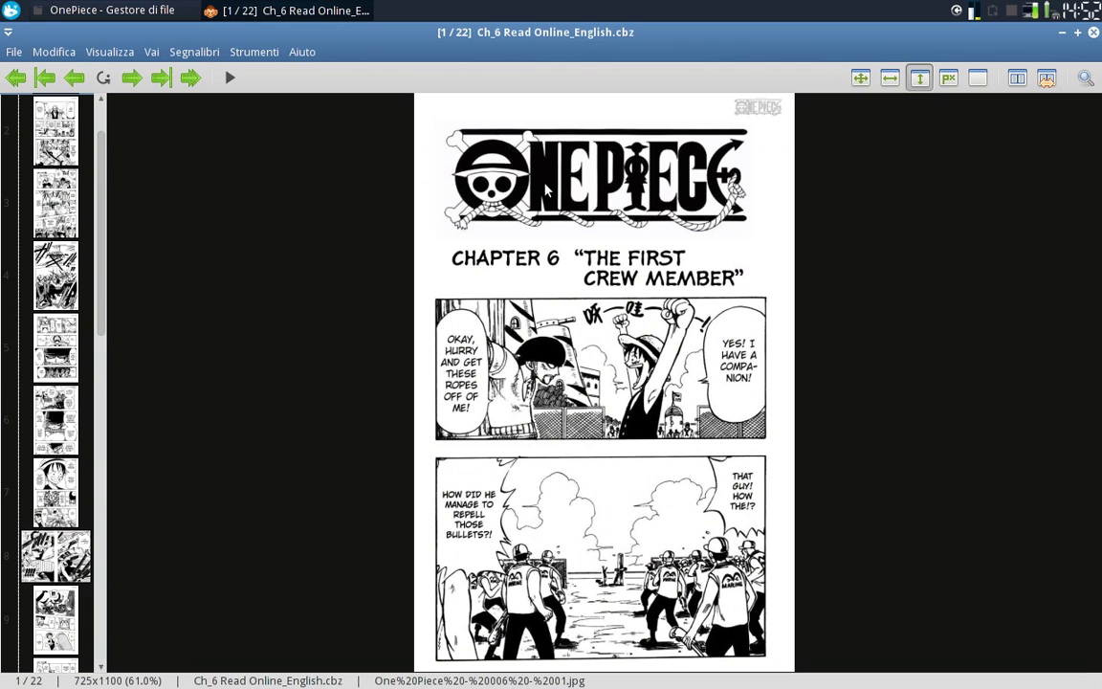
pyautogui.scroll(-5, 287, 345)
pyautogui.scroll(-4, 282, 334)
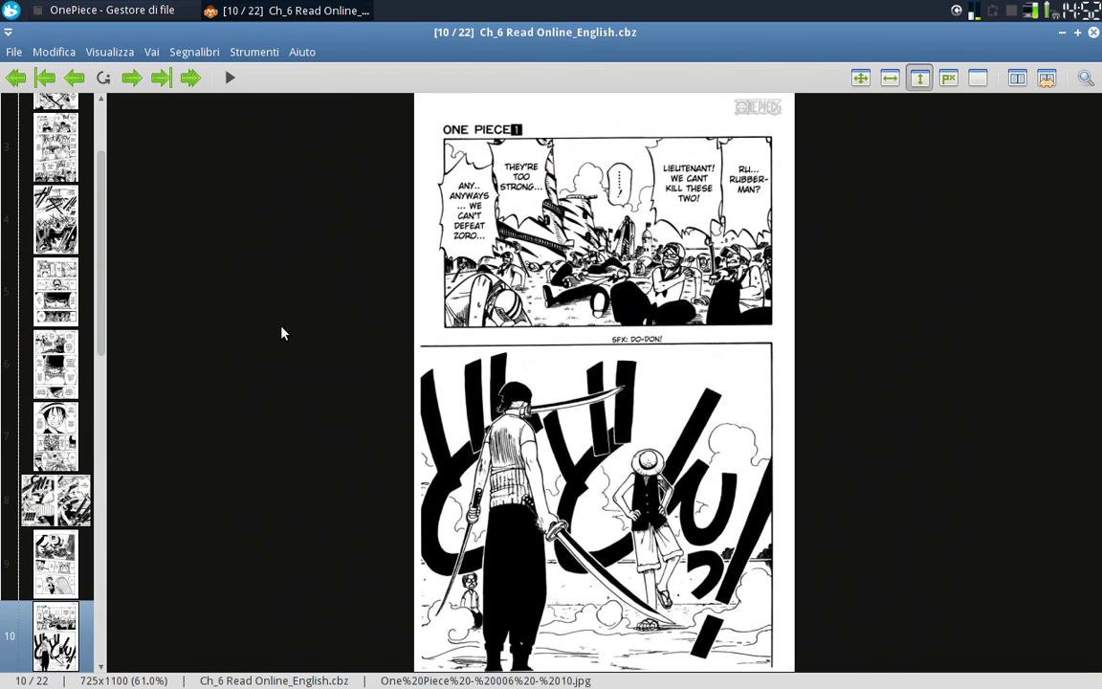
pyautogui.scroll(-2, 282, 333)
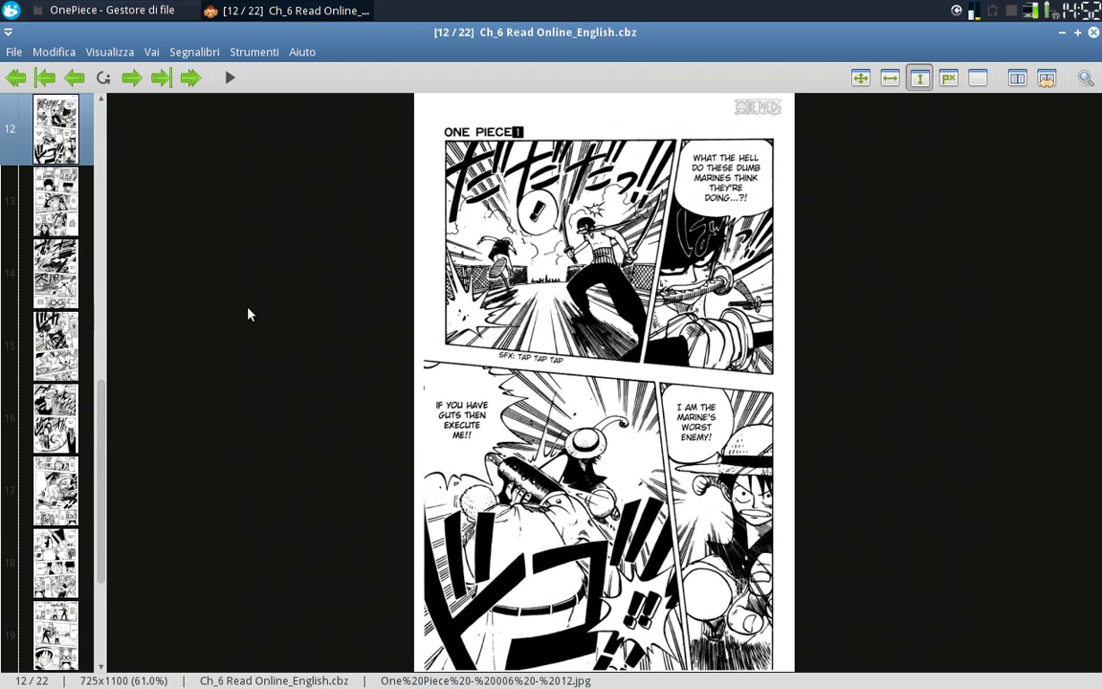